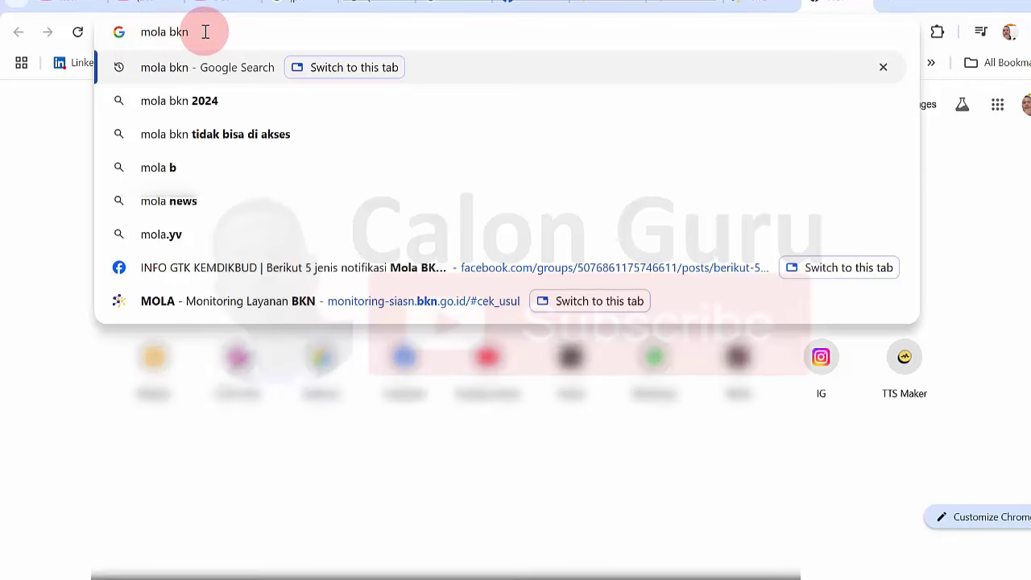
Step: Search Google for "mola bkn", open the MOLA - Monitoring Layanan BKN site and go to its Cek Layanan form
key("Return")
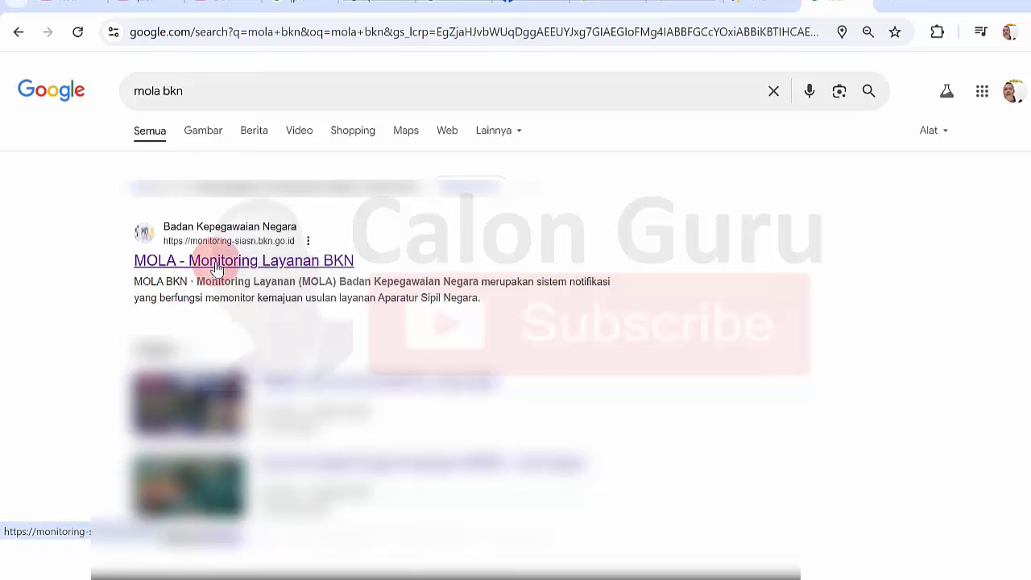
left_click(277, 262)
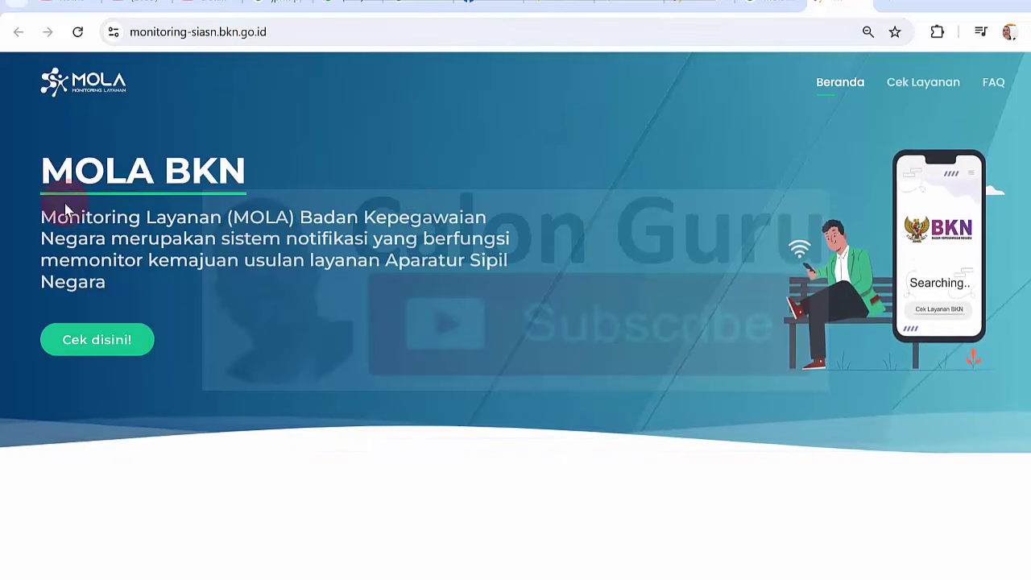
left_click(91, 341)
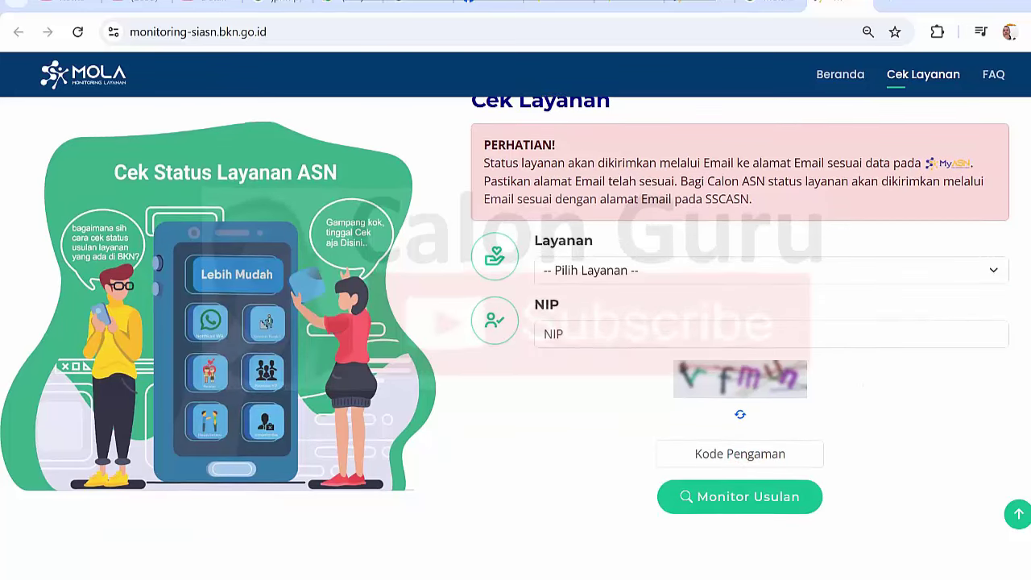
Step: Read the PERHATIAN notice on how service status is sent by email to ASN and Calon ASN, highlighting its key sentences
scroll(515, 322, "down", 1)
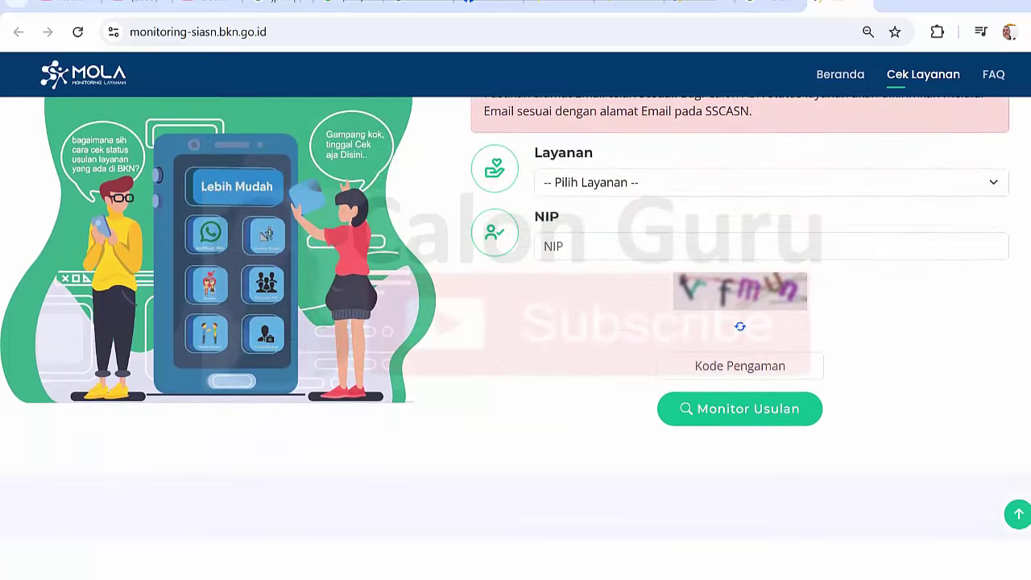
scroll(516, 322, "up", 1)
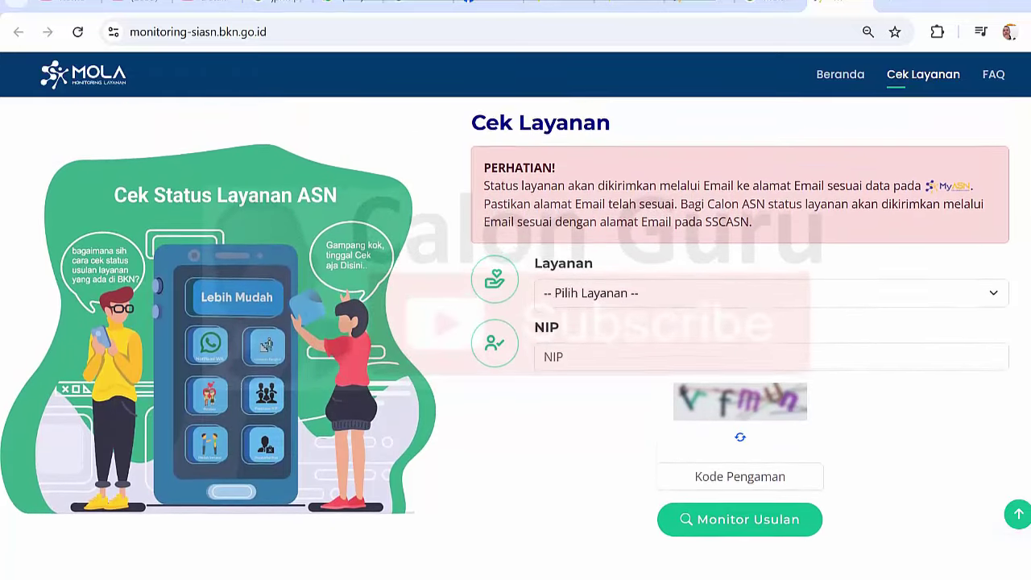
scroll(515, 323, "down", 1)
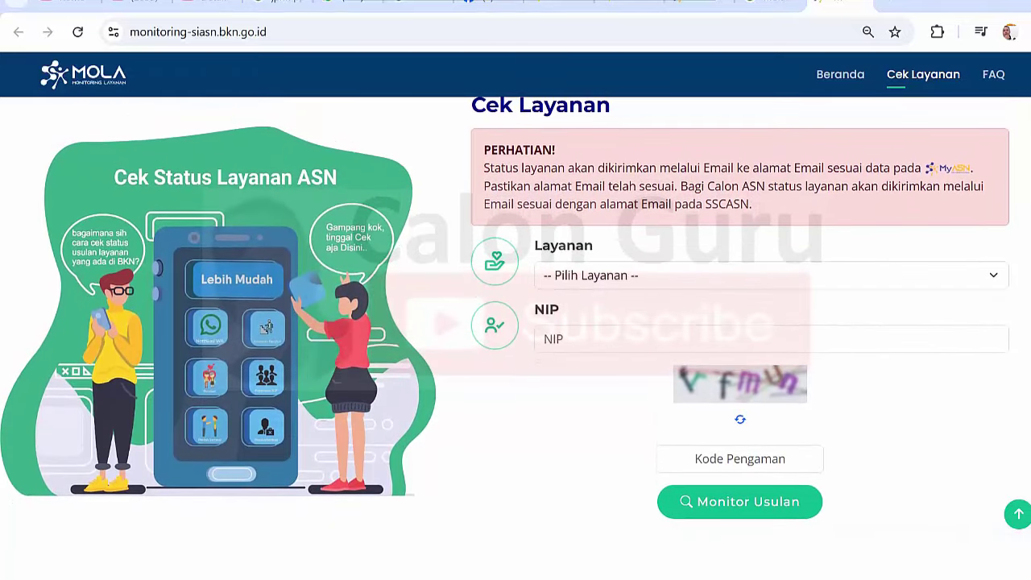
scroll(516, 322, "up", 1)
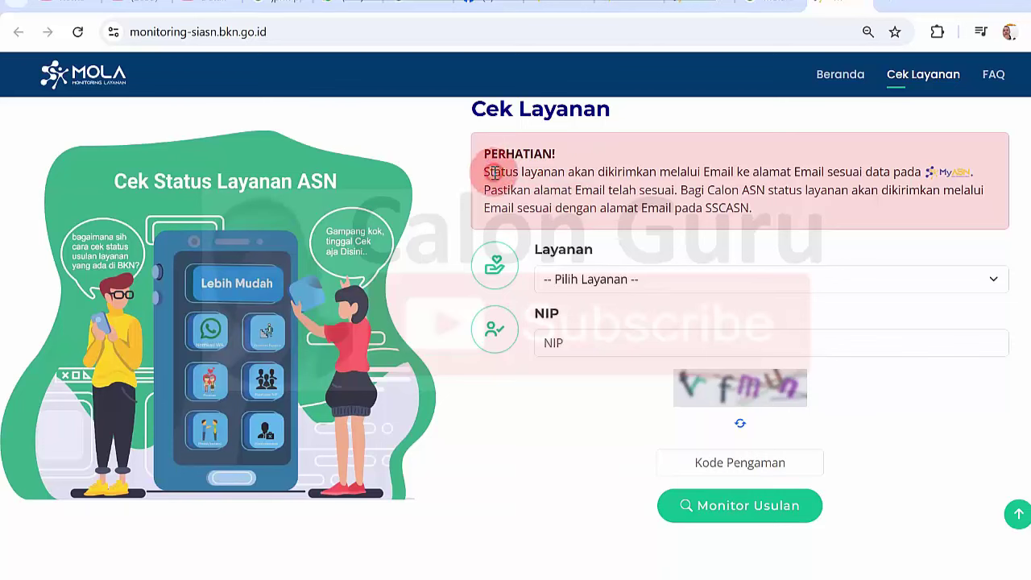
left_click_drag(493, 172, 650, 169)
left_click(653, 169)
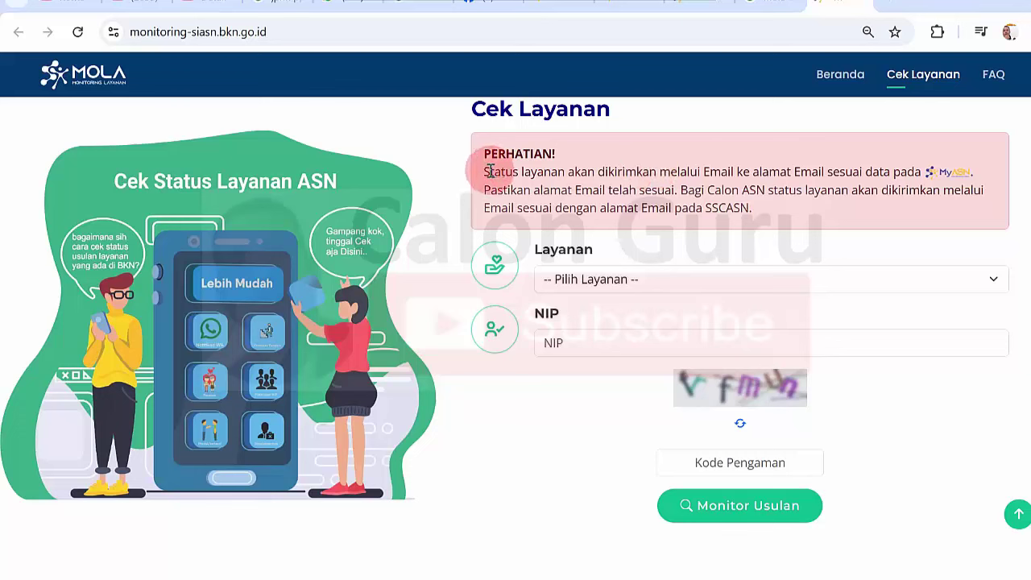
left_click_drag(489, 172, 888, 170)
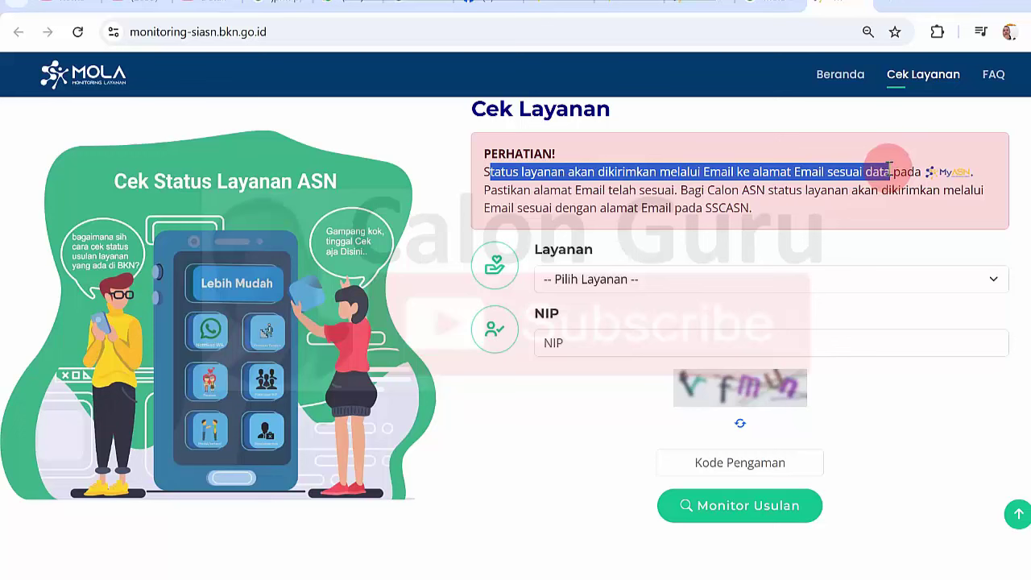
left_click_drag(885, 169, 707, 190)
left_click(542, 191)
left_click(709, 187)
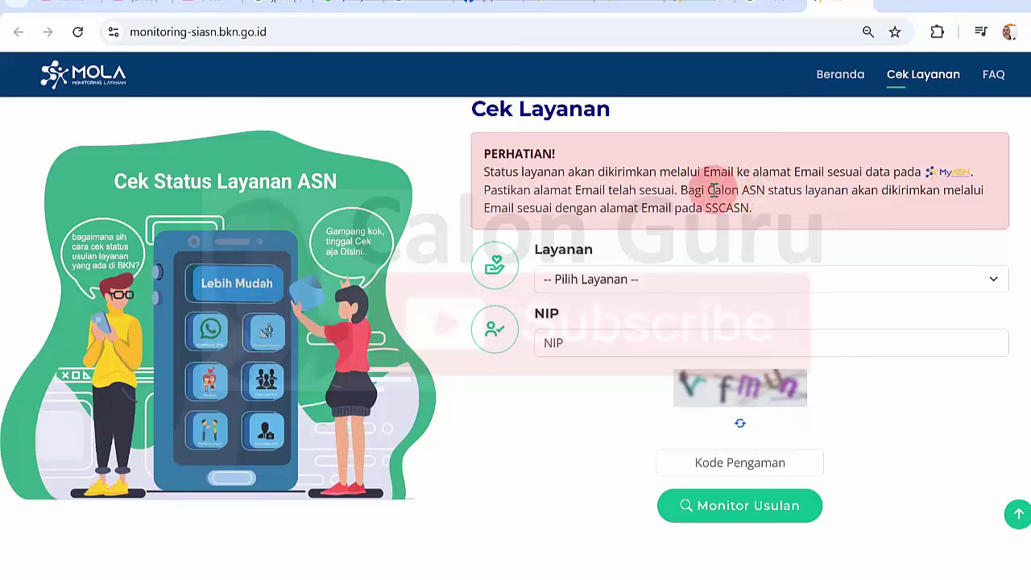
left_click_drag(709, 190, 847, 191)
left_click(847, 191)
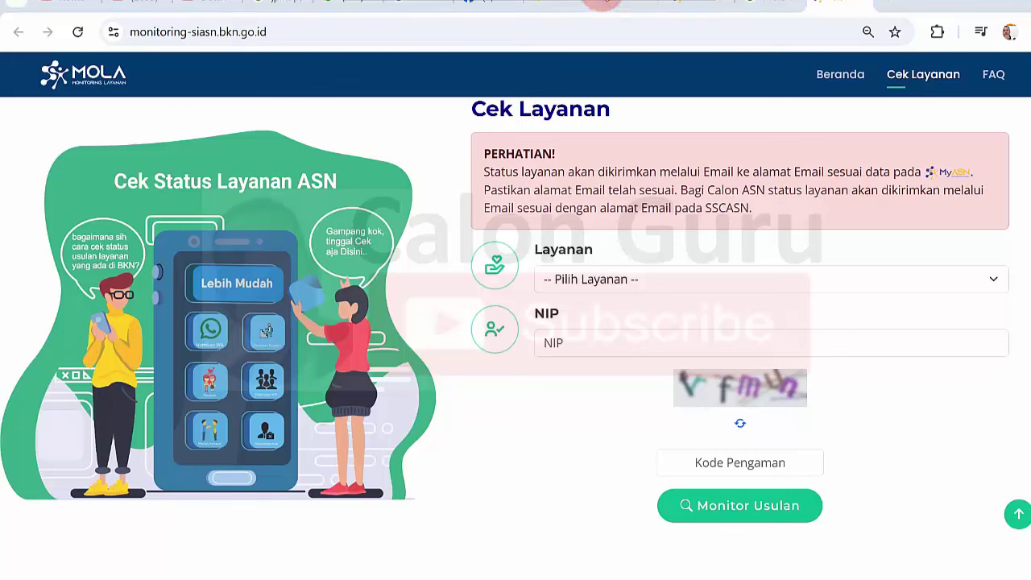
left_click_drag(683, 191, 745, 206)
left_click(735, 201)
Step: Set the Layanan to Penetapan NIP/NI PPPK and the Tahun Periode to 2024
scroll(1028, 206, "down", 2)
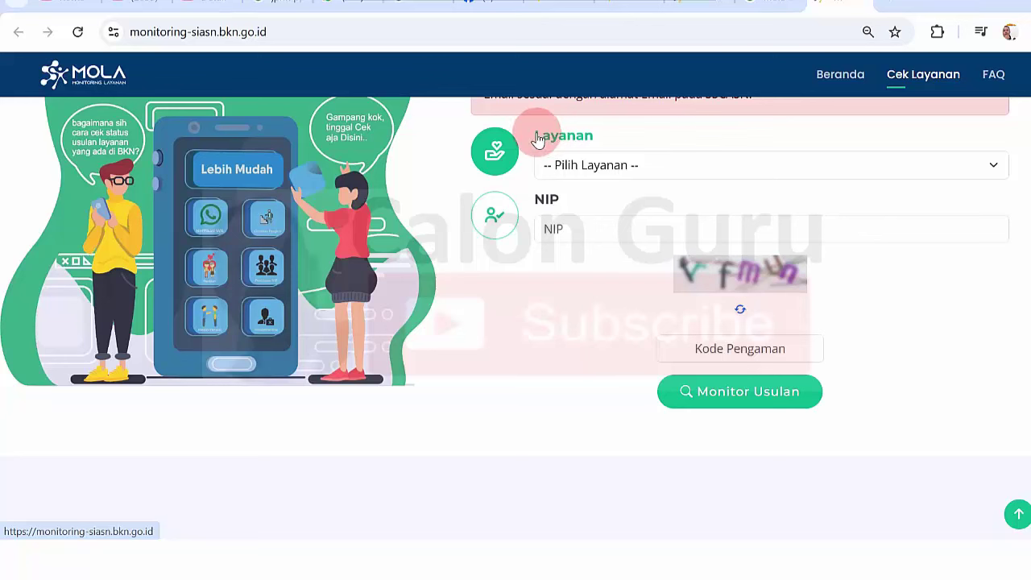
left_click(656, 166)
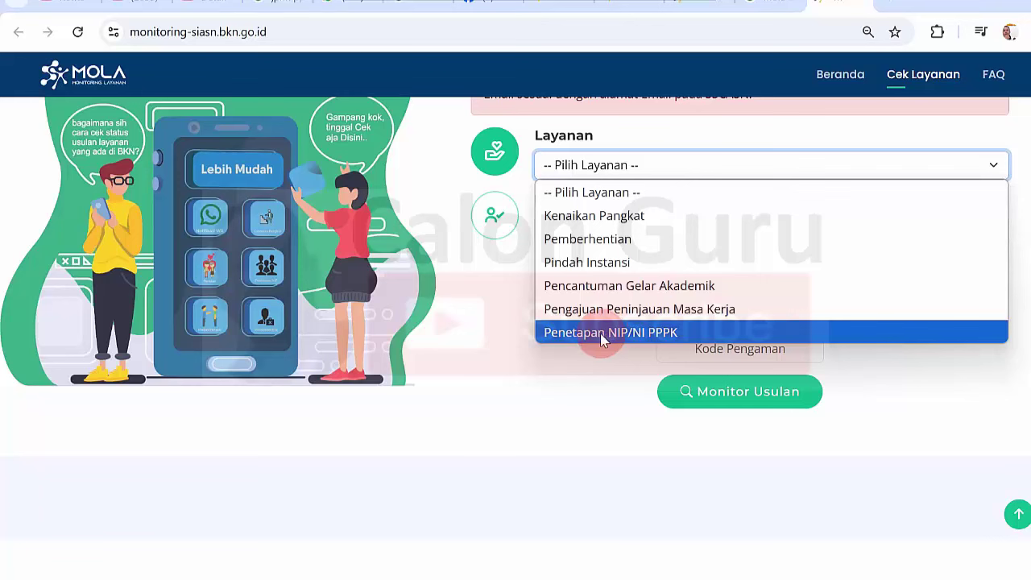
left_click(727, 332)
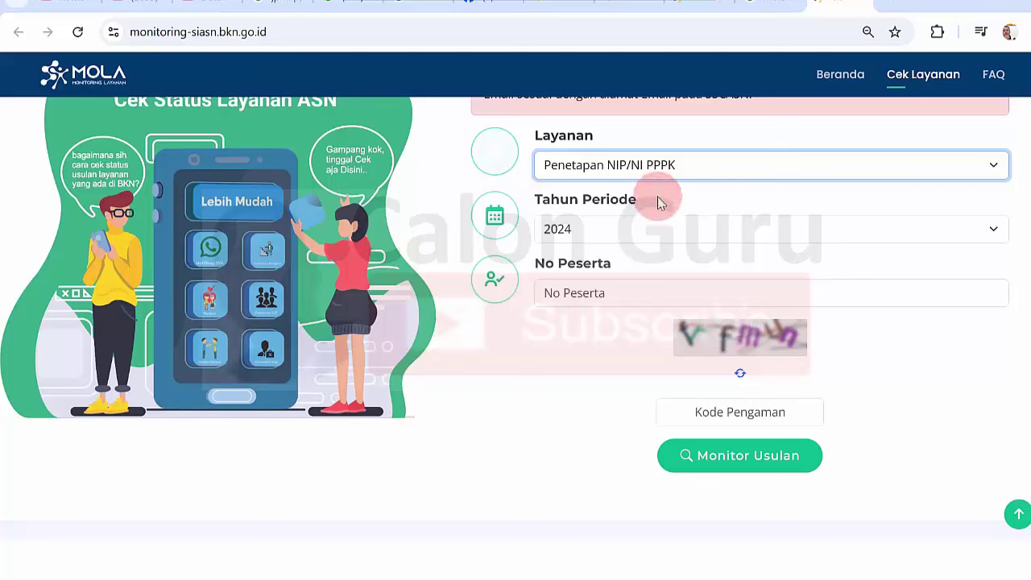
left_click(634, 233)
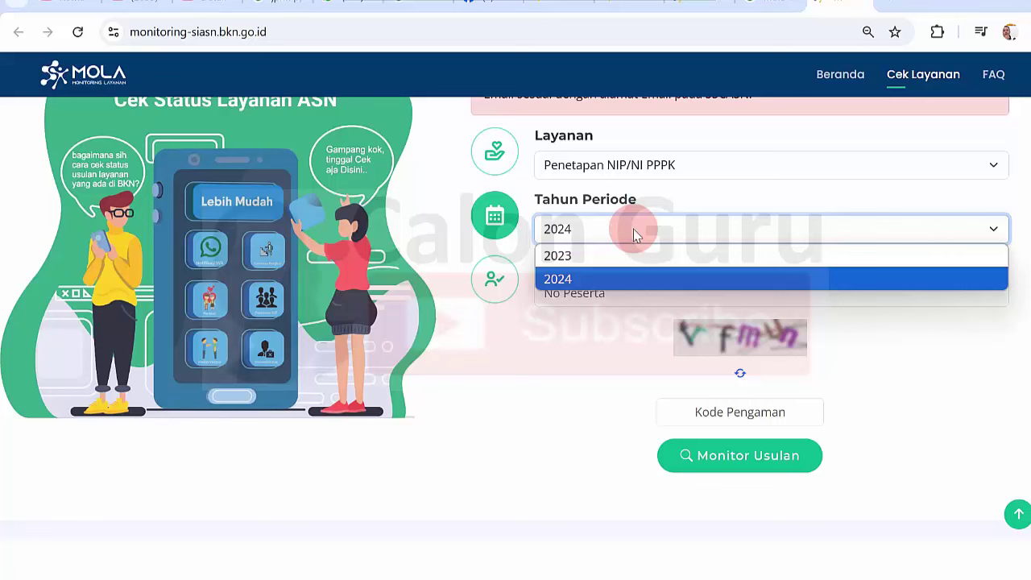
left_click(587, 279)
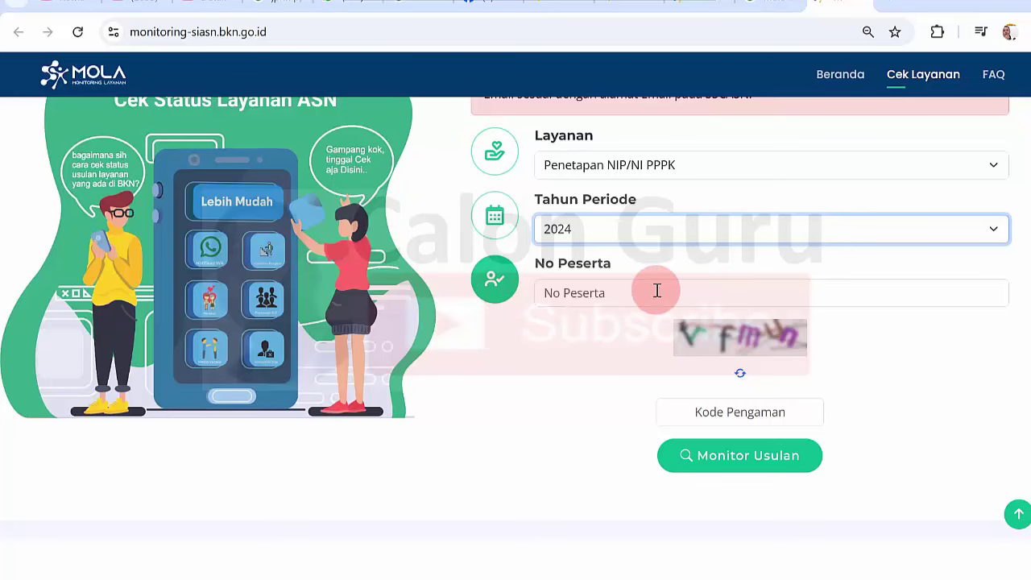
Step: Switch to the Kartu Peserta Ujian Seleksi PDF and mark the Nomor Peserta label and its number
left_click(605, 4)
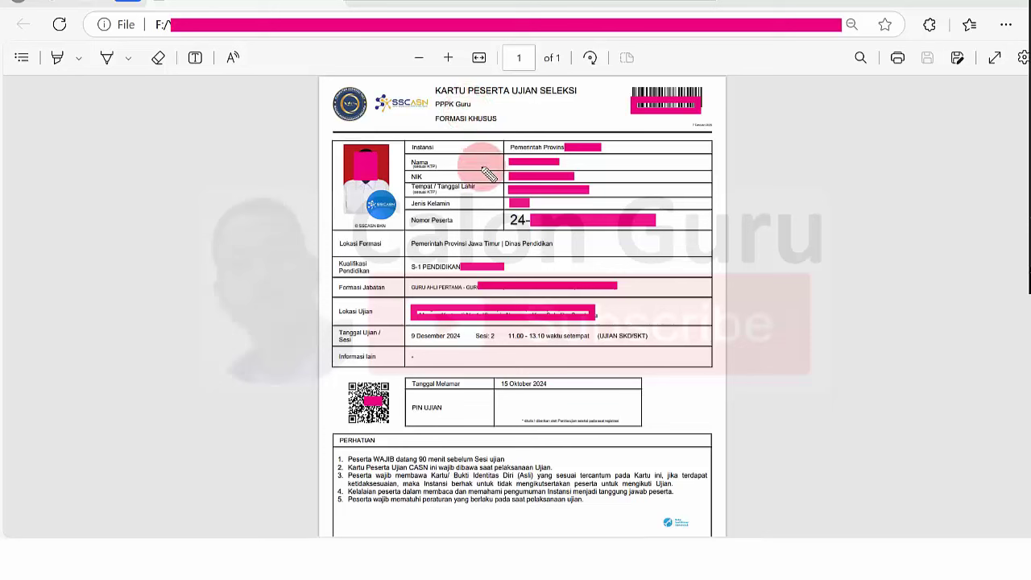
mouse_move(474, 217)
left_mouse_down()
mouse_move(407, 210)
mouse_move(418, 230)
mouse_move(462, 216)
left_mouse_up()
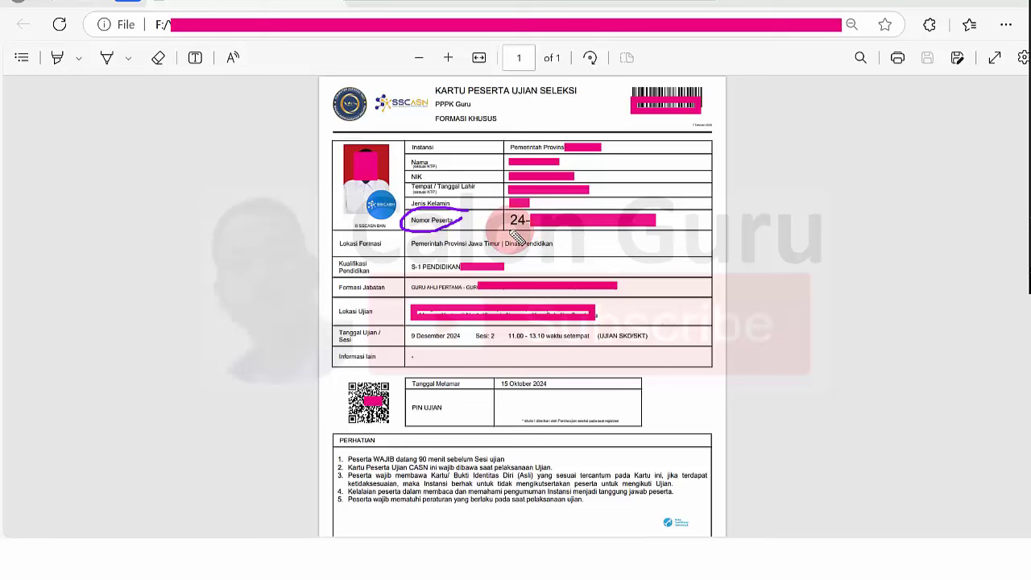
left_click_drag(509, 228, 620, 231)
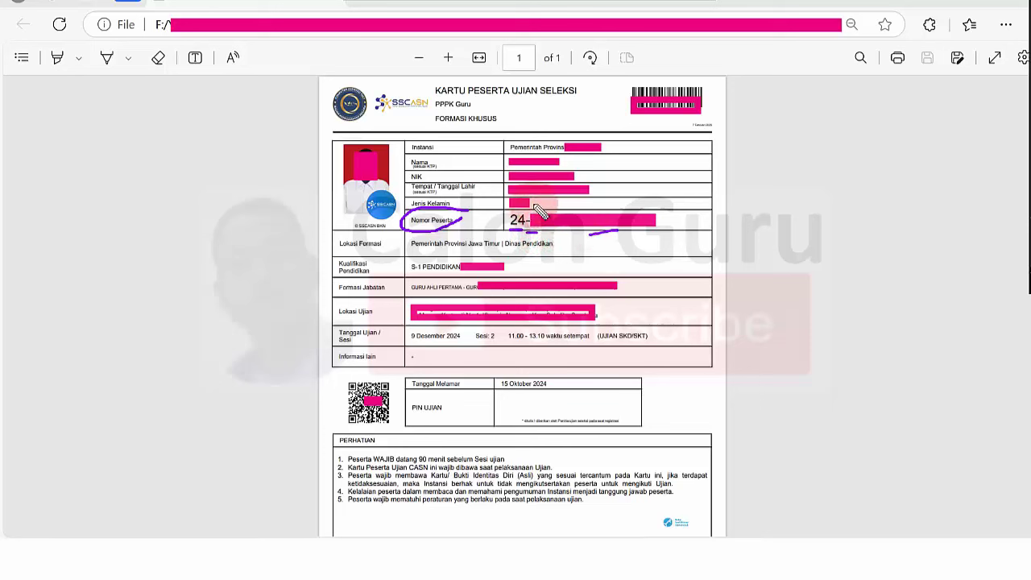
mouse_move(505, 216)
left_mouse_down()
mouse_move(632, 202)
mouse_move(675, 219)
mouse_move(550, 242)
mouse_move(505, 219)
left_mouse_up()
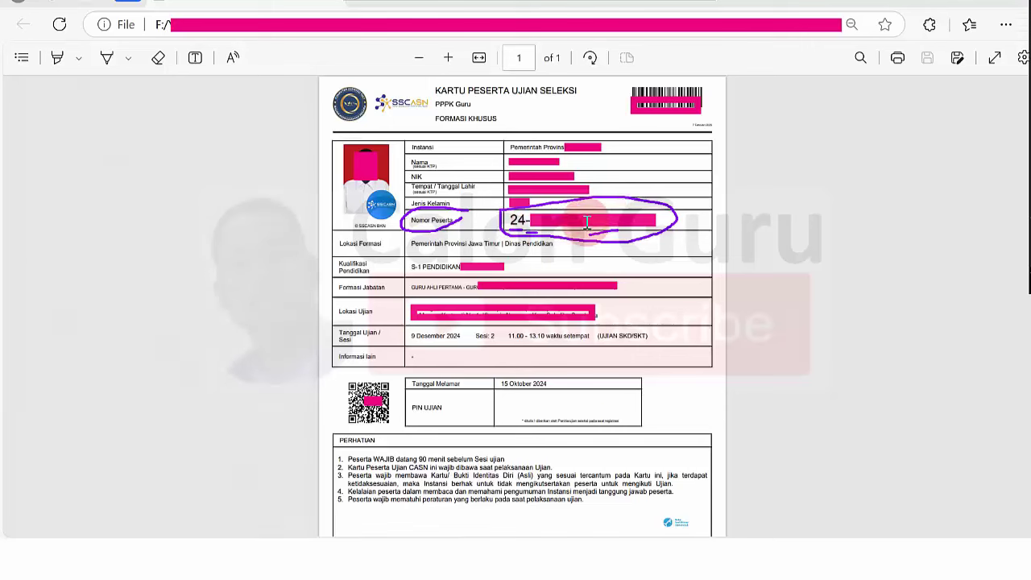
Step: Return to the MOLA form and fill in No Peserta with the participant number from the exam card
key("alt+Tab")
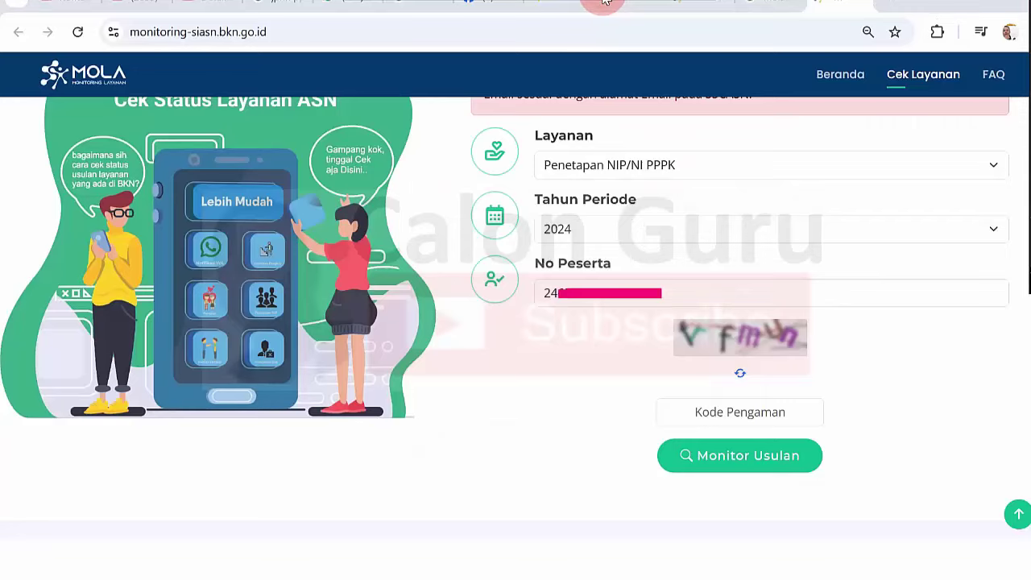
left_click(545, 293)
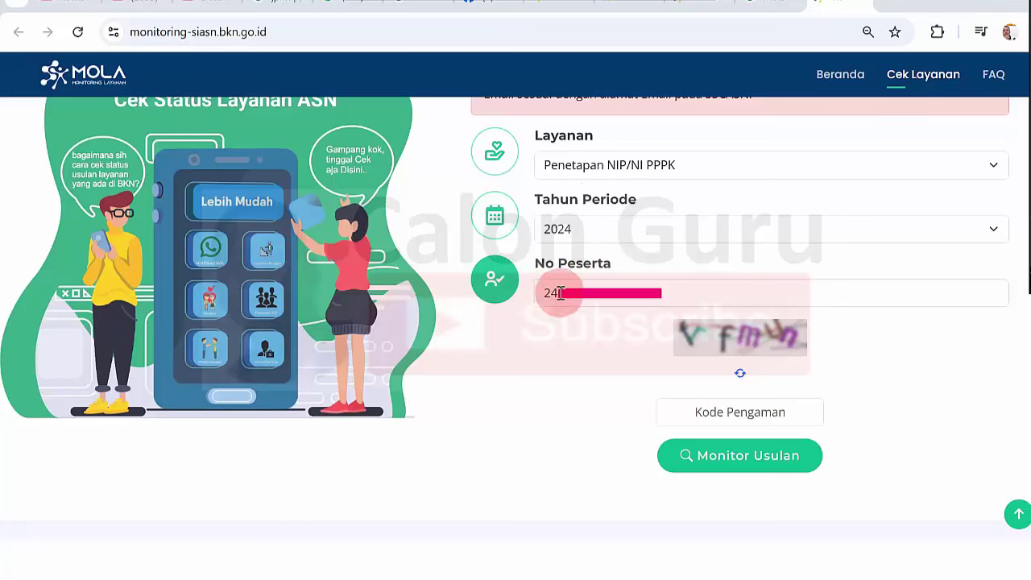
left_click(575, 330)
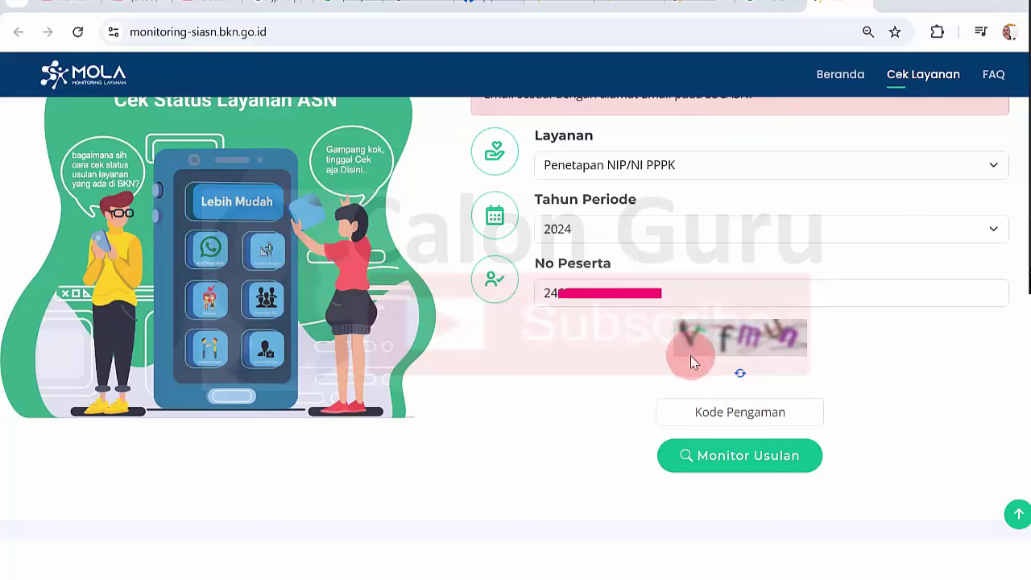
Step: Refresh the captcha image, enter the displayed code as Kode Pengaman and submit the Monitor Usulan request
left_click(740, 377)
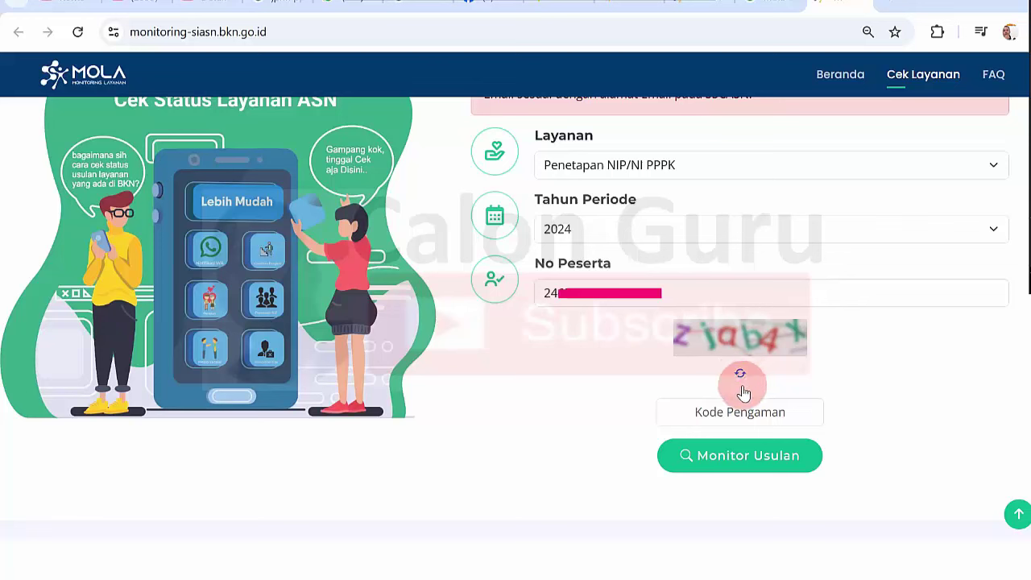
left_click(695, 414)
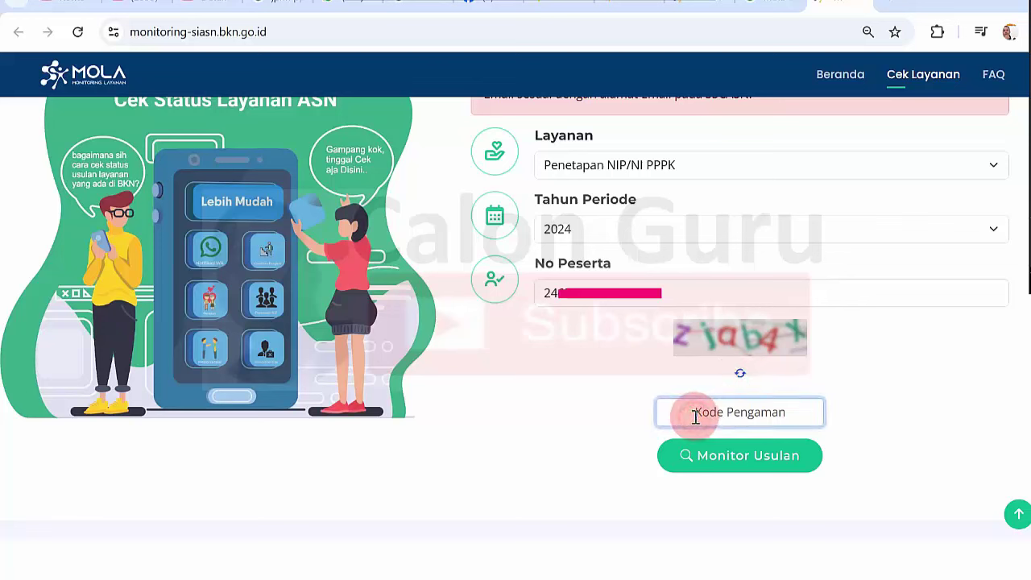
type("z")
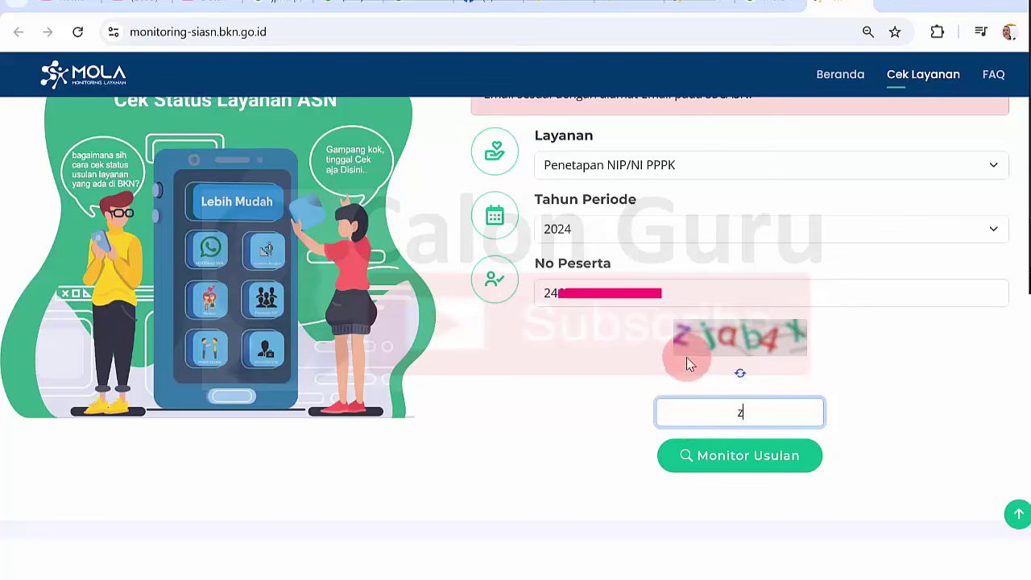
type("jab4x")
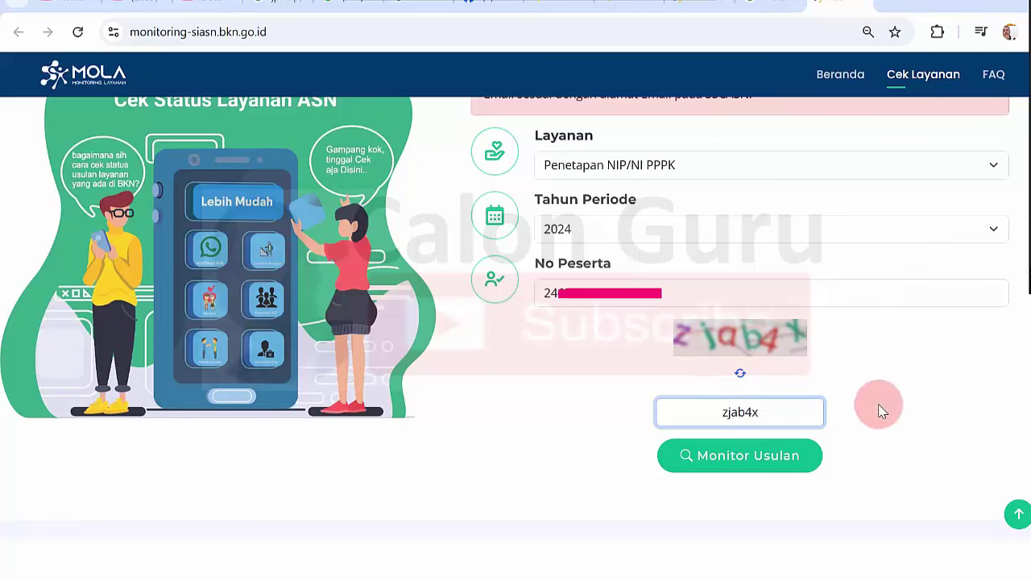
left_click(794, 460)
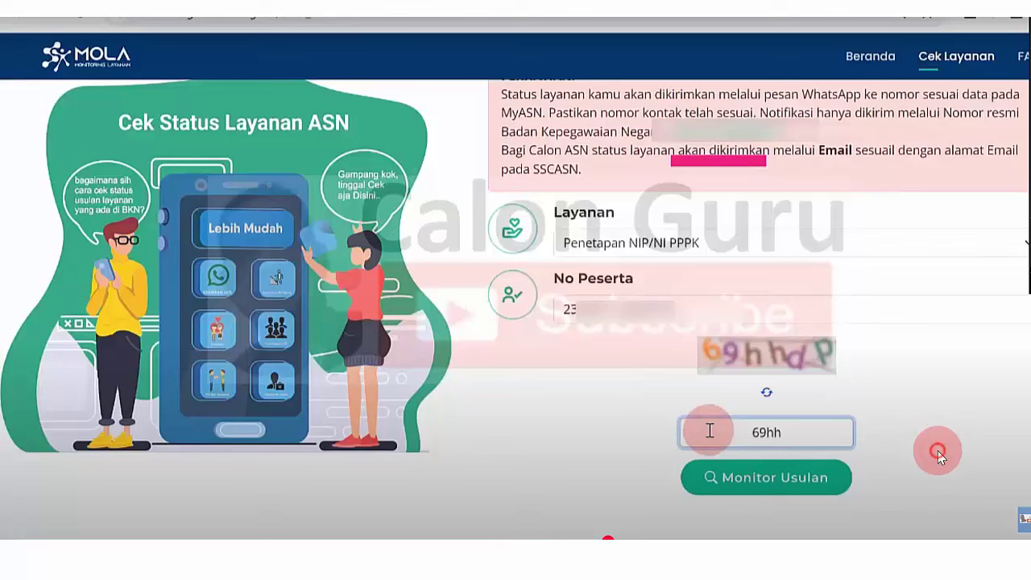
Step: Complete the Kode Pengaman in the earlier version of the form and submit its Monitor Usulan request
type("dp")
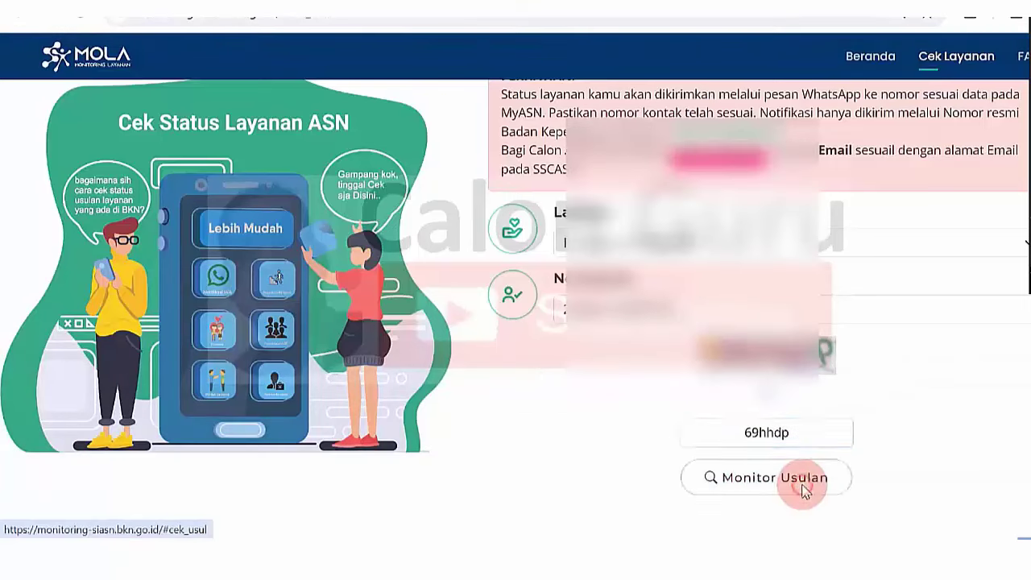
left_click(803, 488)
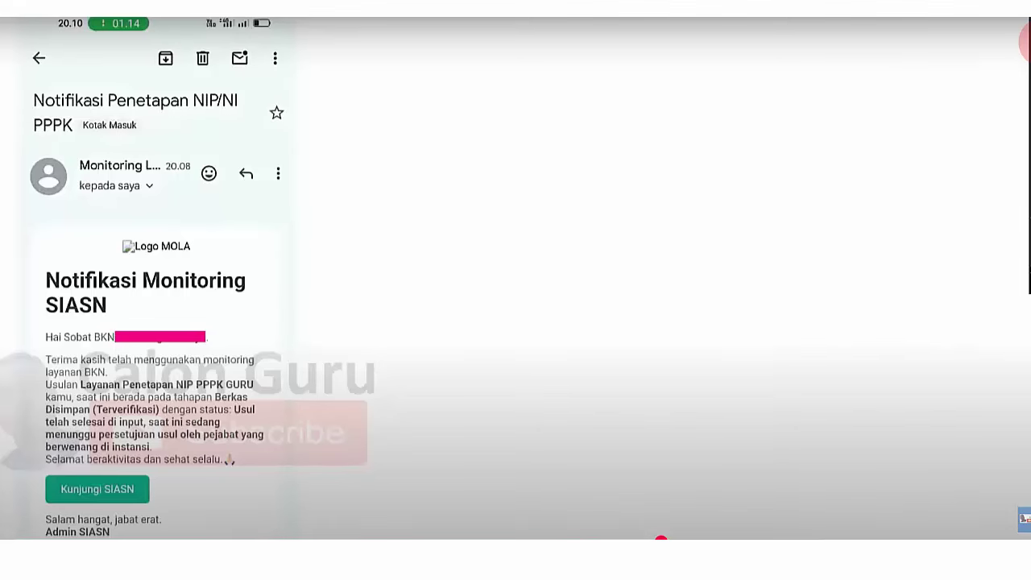
Step: Underline the email subject Notifikasi Penetapan NIP/NI PPPK, the Notifikasi Monitoring SIASN heading, the Sobat BKN greeting and the thank-you line
left_click_drag(47, 107, 219, 113)
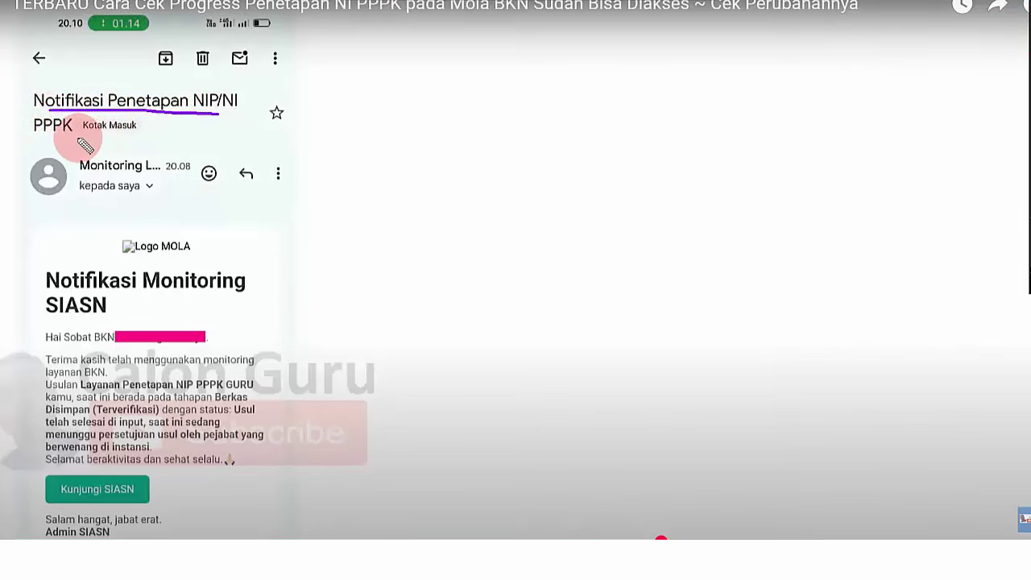
left_click_drag(127, 299, 148, 304)
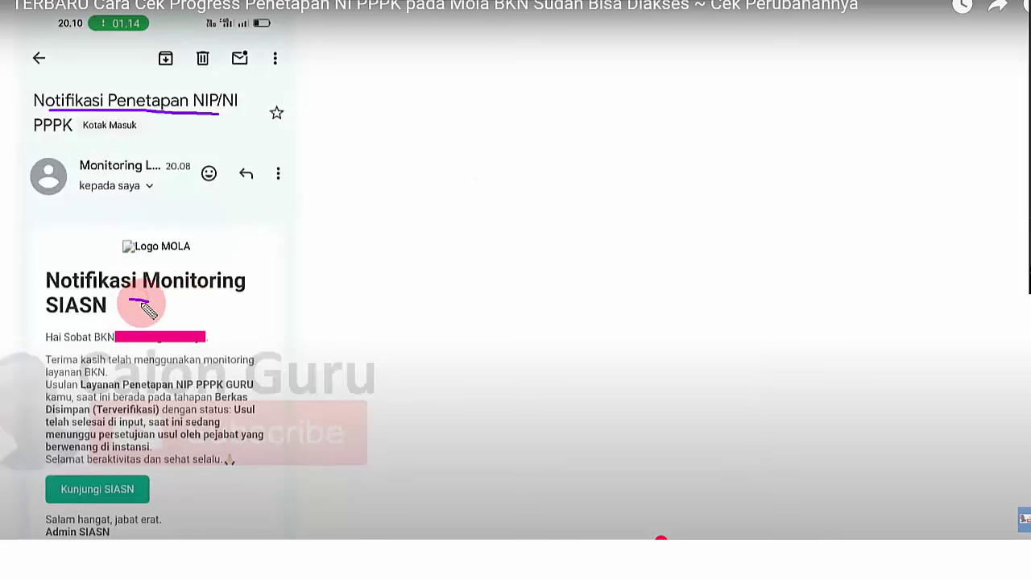
left_click_drag(63, 341, 79, 341)
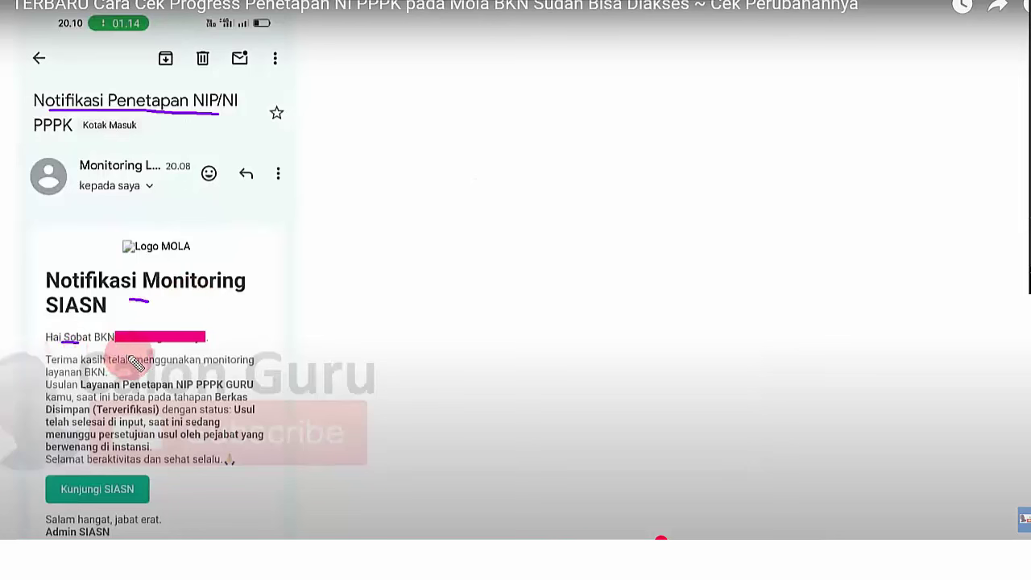
left_click_drag(130, 368, 182, 372)
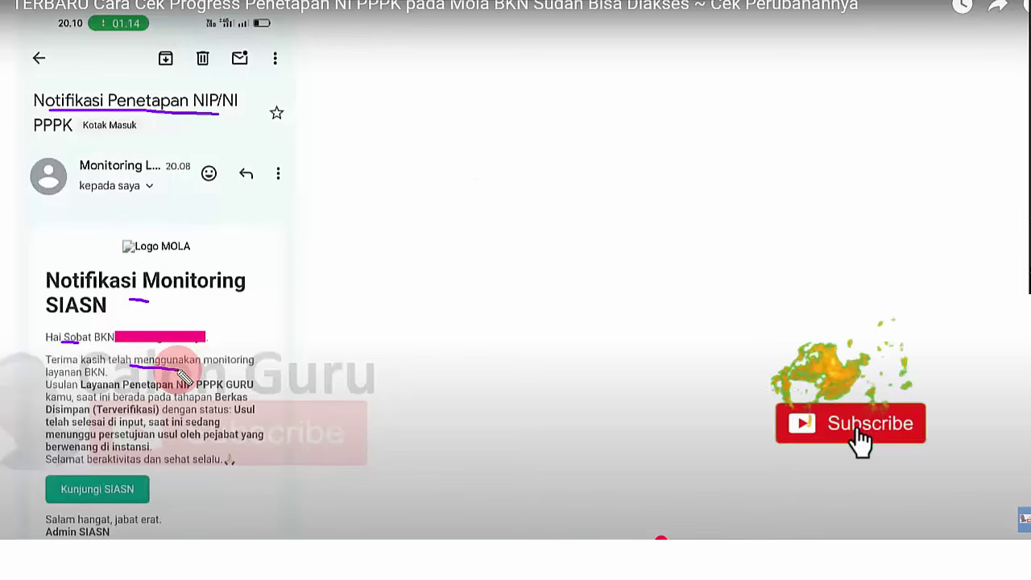
Step: Underline the Layanan Penetapan NIP PPPK service, the Terverifikasi stage, the pending-approval status text and the closing greeting in the email
left_click_drag(101, 394, 224, 393)
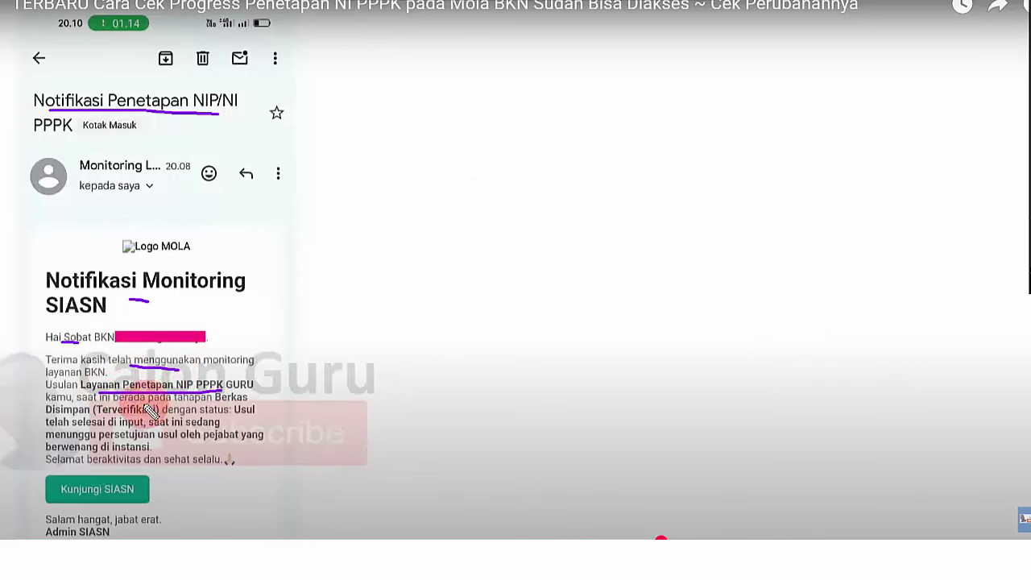
mouse_move(145, 403)
left_mouse_down()
mouse_move(211, 402)
mouse_move(200, 404)
left_mouse_up()
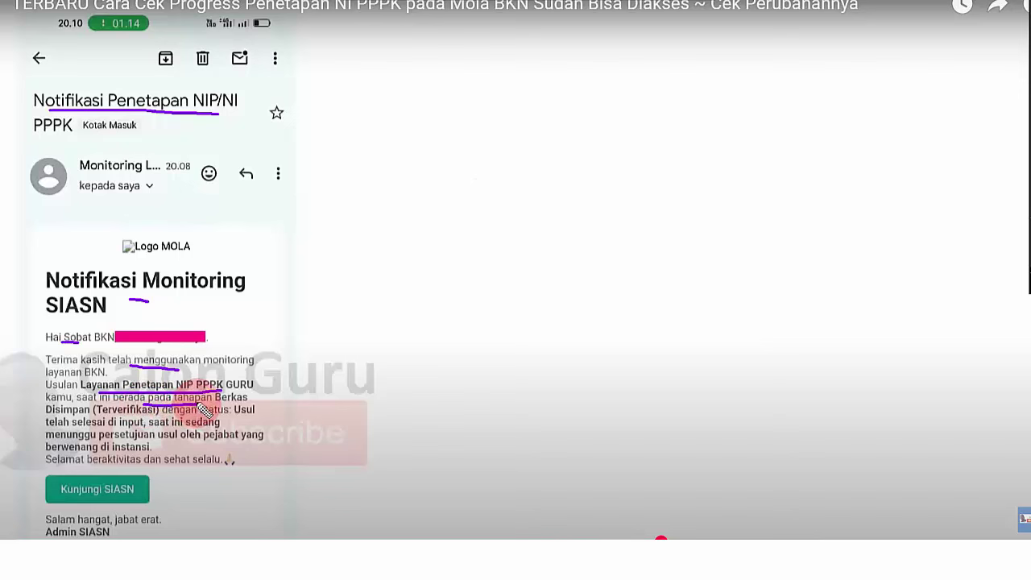
left_click_drag(119, 416, 208, 425)
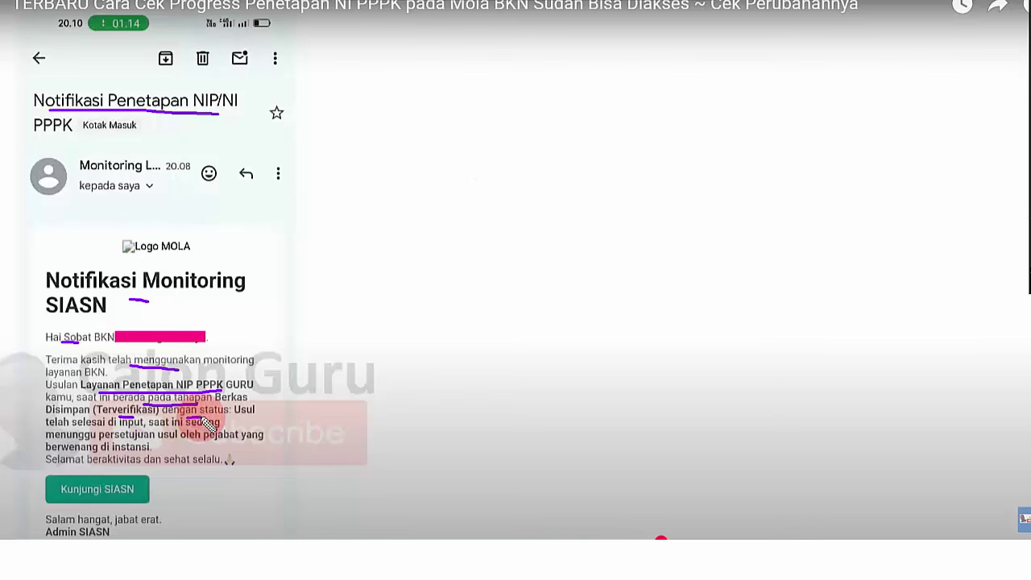
left_click_drag(116, 430, 190, 444)
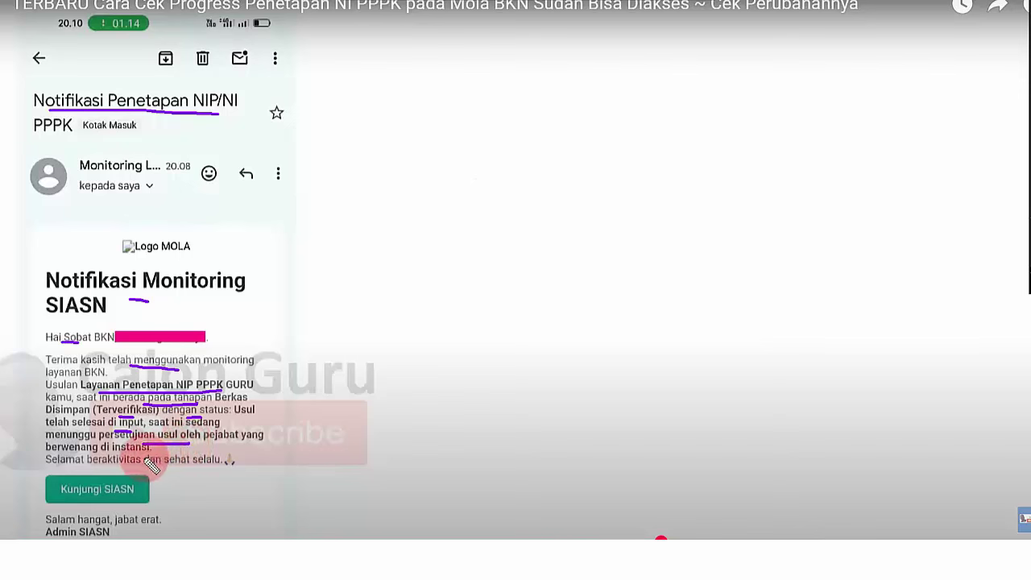
left_click_drag(126, 467, 187, 467)
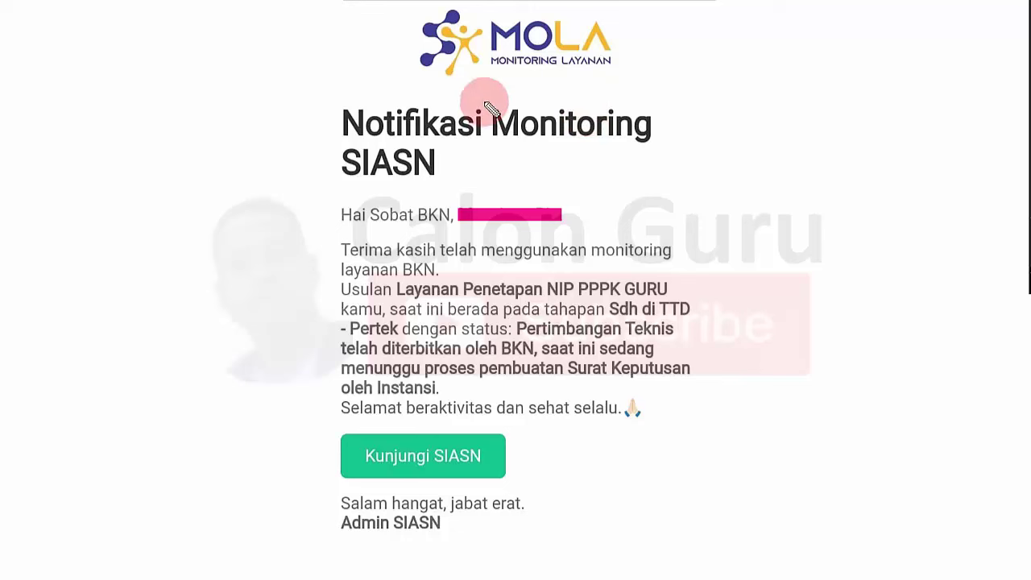
Step: In the second MOLA notification, underline the Sobat BKN greeting, the thank-you line and Layanan Penetapan NIP PPPK GURU
left_click_drag(383, 238, 423, 239)
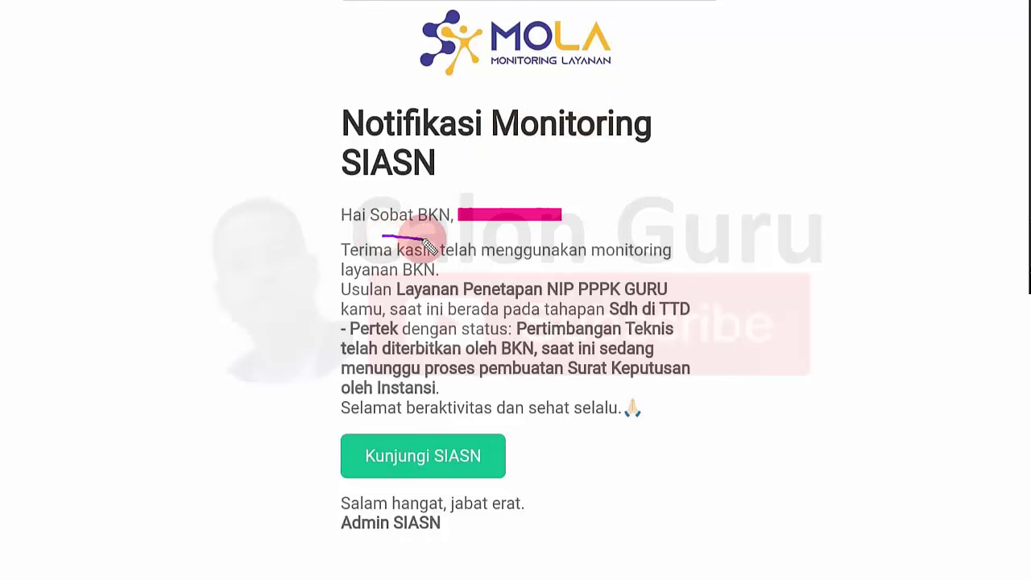
left_click_drag(557, 264, 463, 264)
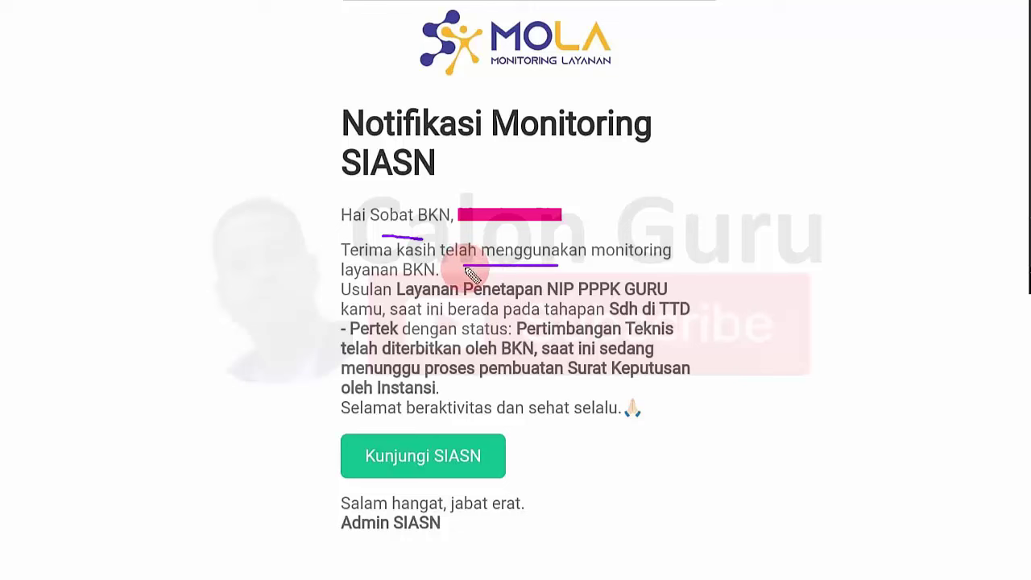
left_click_drag(397, 297, 645, 306)
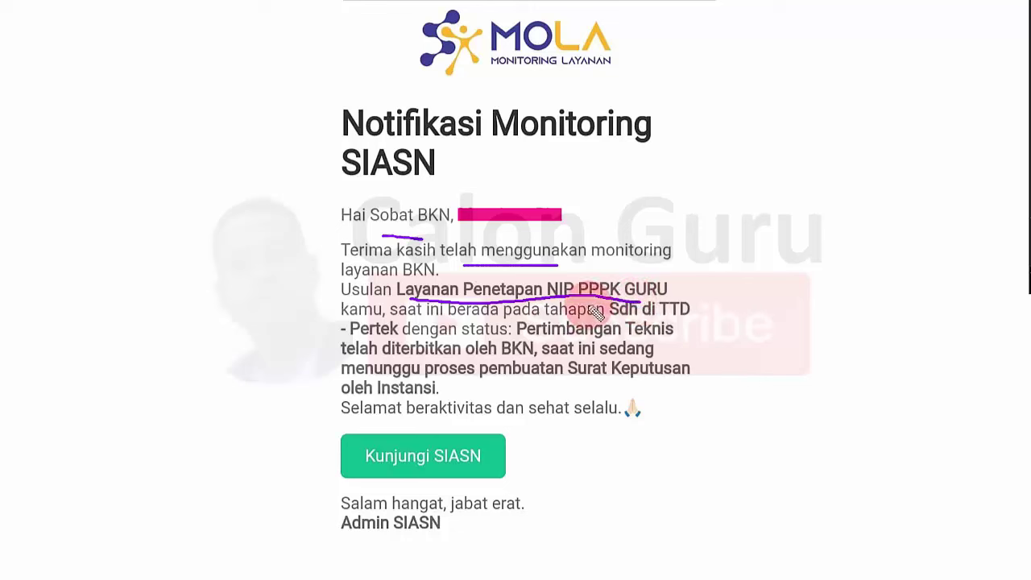
Step: Underline the Sdh di TTD - Pertek stage and Pertimbangan Teknis status text, and draw a curved arrow pointing to those lines
left_click_drag(487, 320, 656, 318)
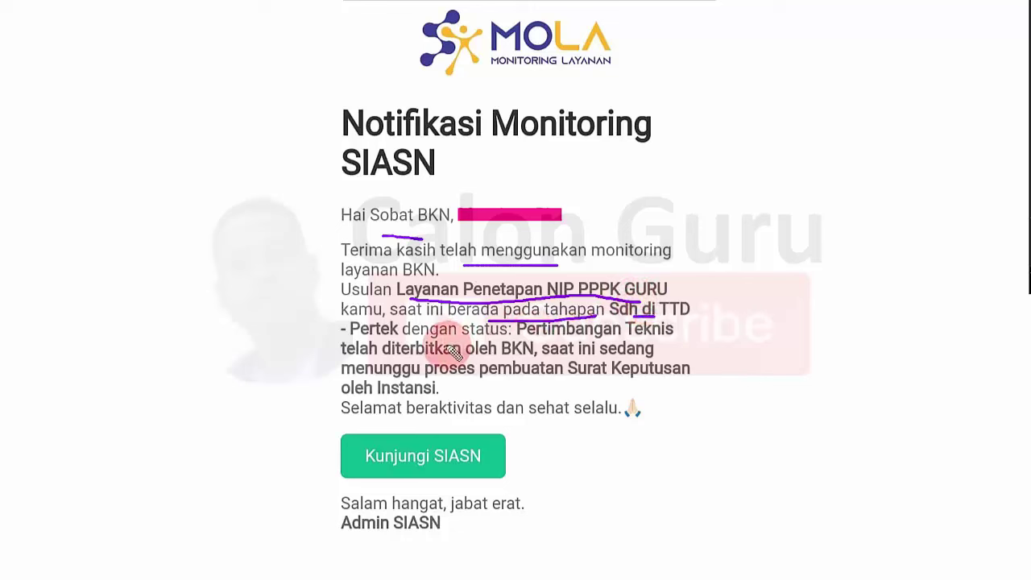
left_click_drag(554, 339, 576, 337)
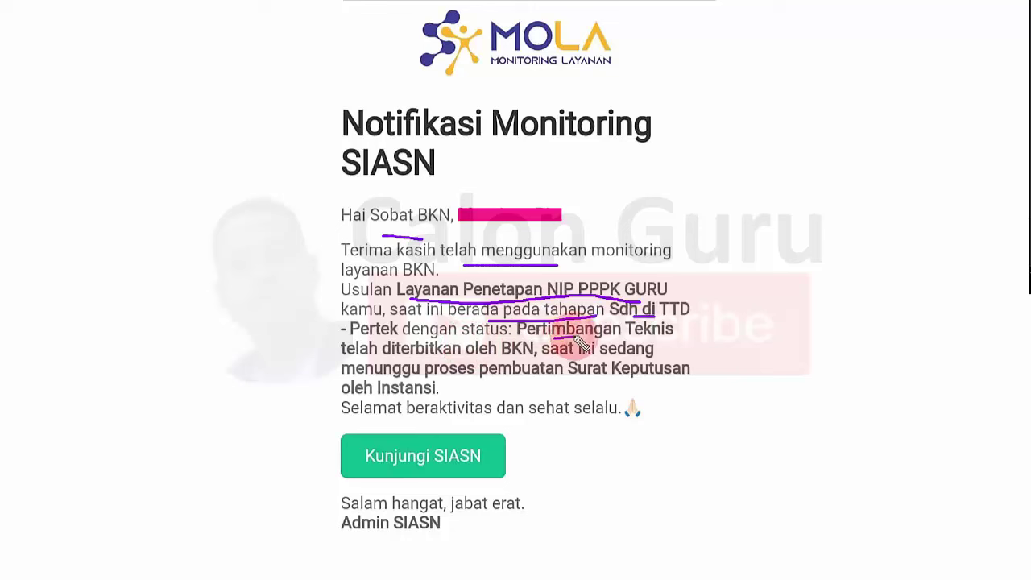
left_click_drag(492, 360, 602, 363)
left_click_drag(511, 384, 613, 384)
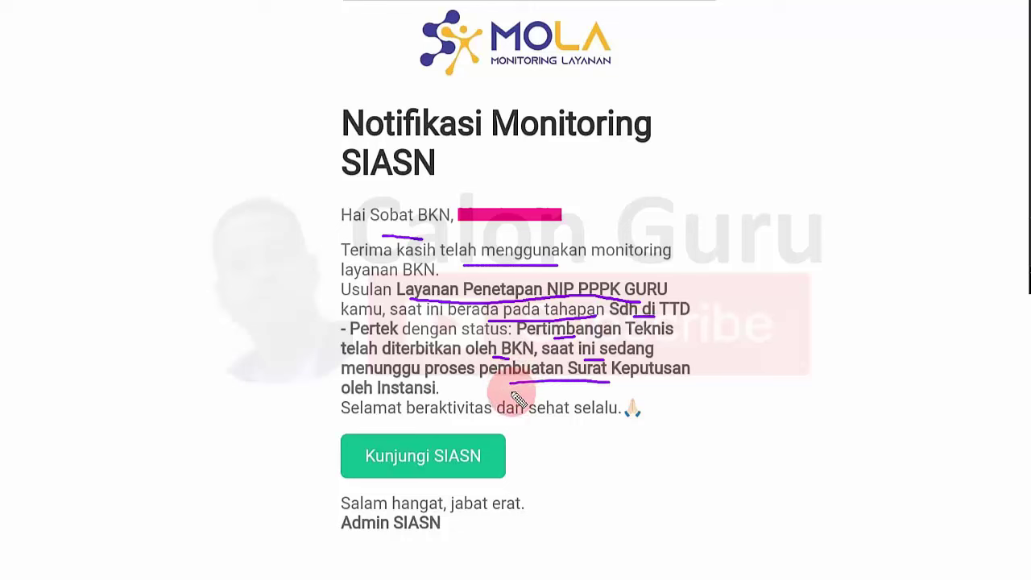
mouse_move(849, 169)
left_mouse_down()
mouse_move(808, 322)
mouse_move(725, 321)
mouse_move(726, 347)
mouse_move(739, 317)
left_mouse_up()
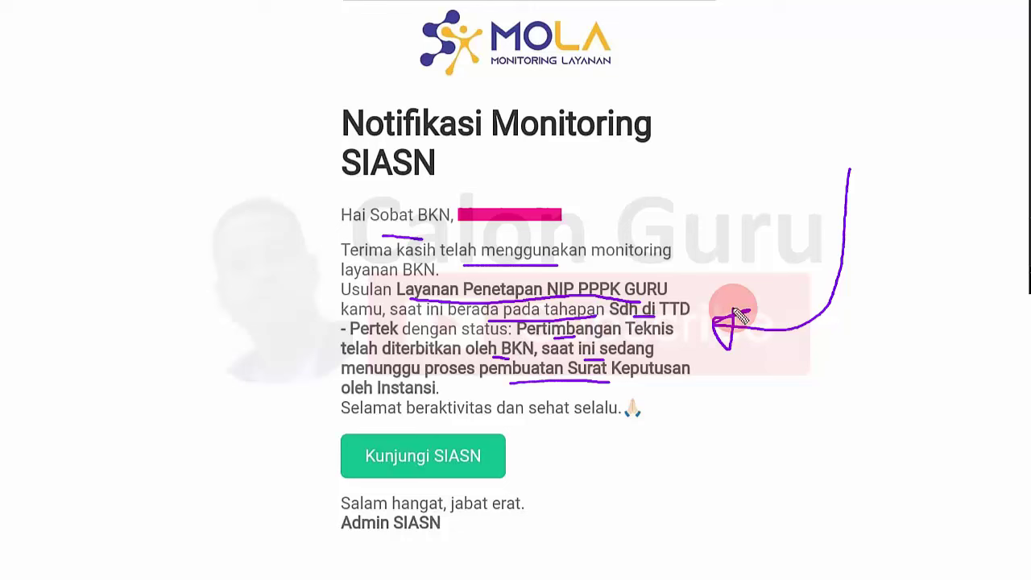
left_click_drag(739, 315, 741, 312)
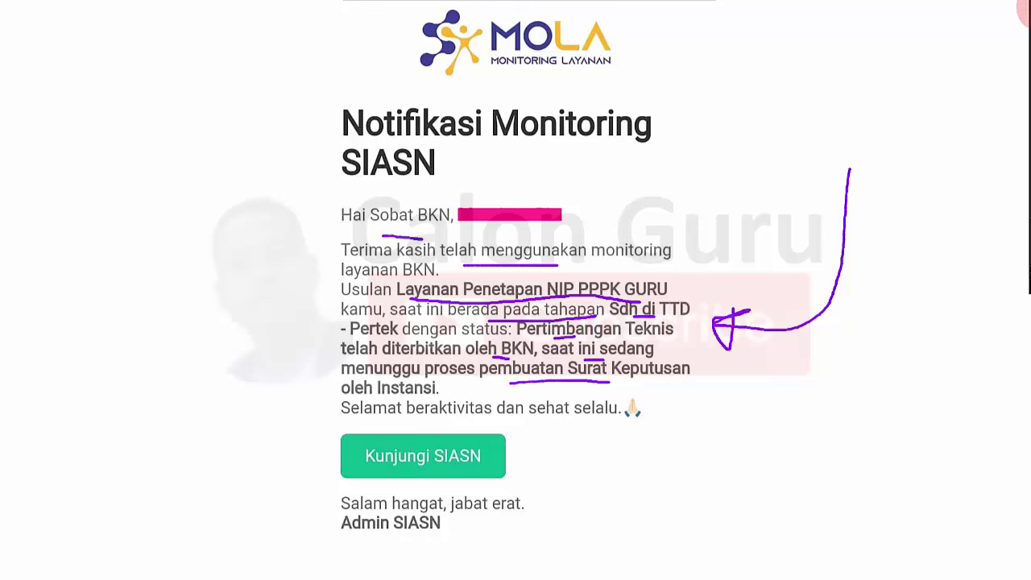